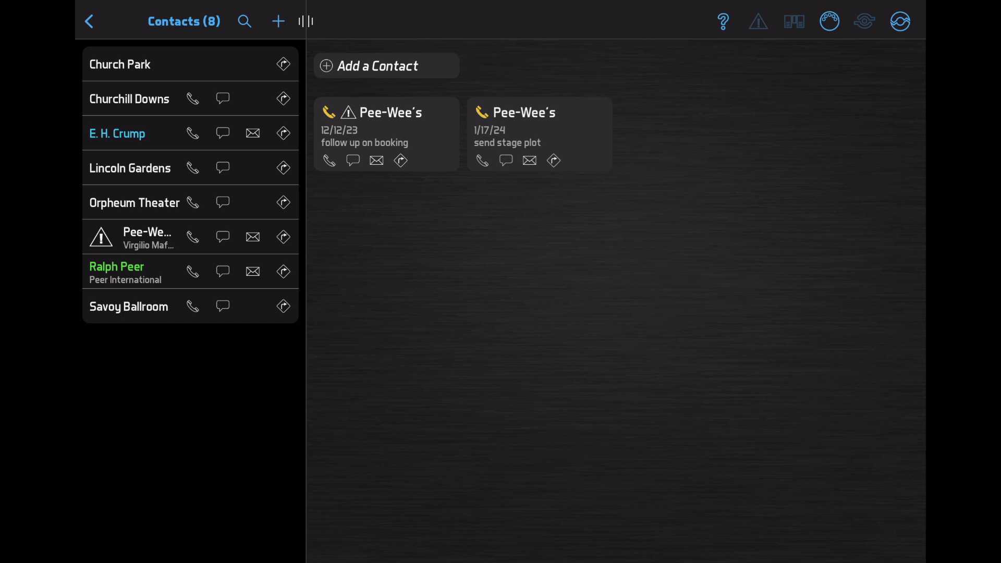
# - Filter contacts to the Venue category with the text 'memphis'
pyautogui.click(245, 21)
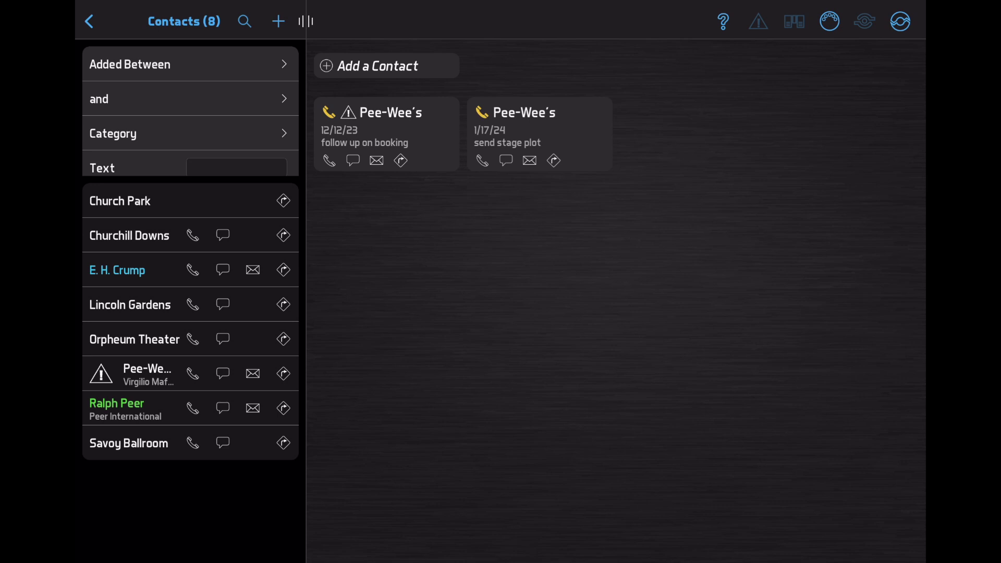
pyautogui.click(190, 132)
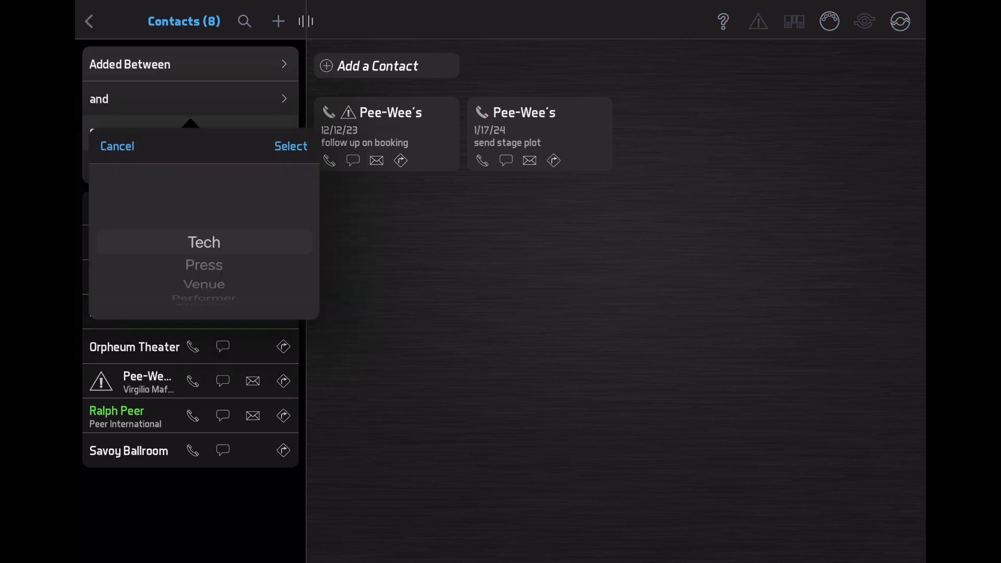
pyautogui.moveTo(203, 283); pyautogui.dragTo(204, 242)
pyautogui.click(291, 146)
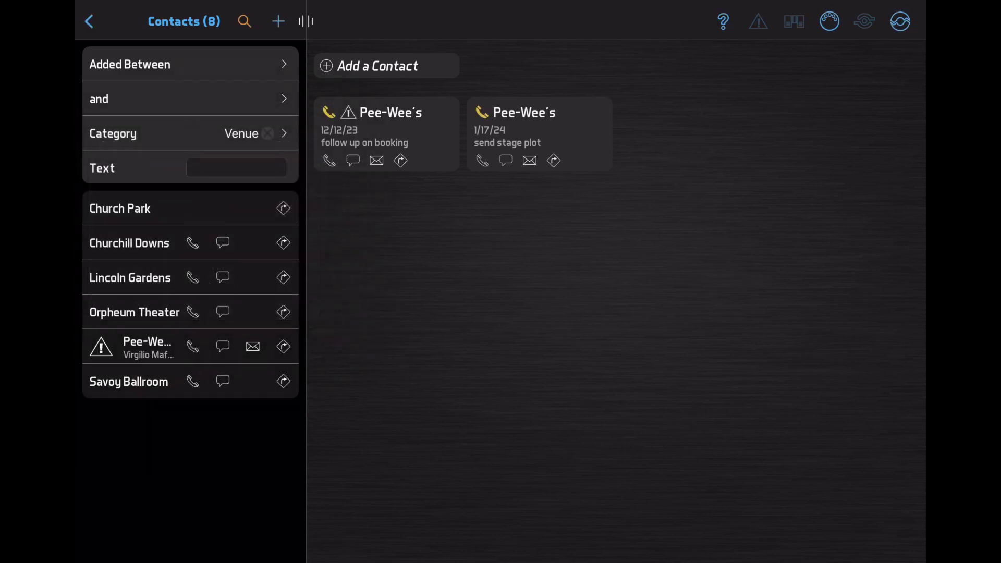
pyautogui.click(236, 168)
pyautogui.write('memphis')
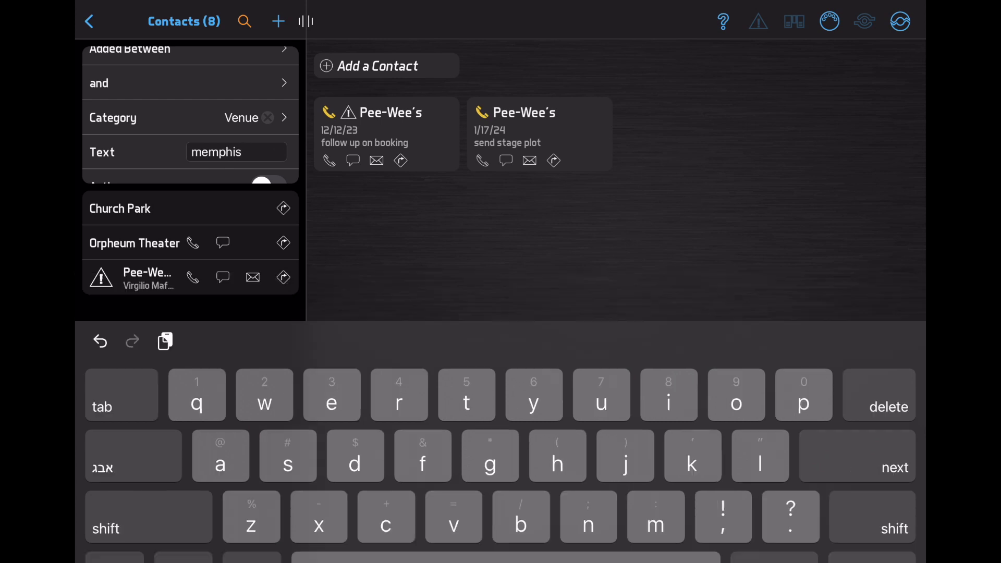
pyautogui.press('Return')
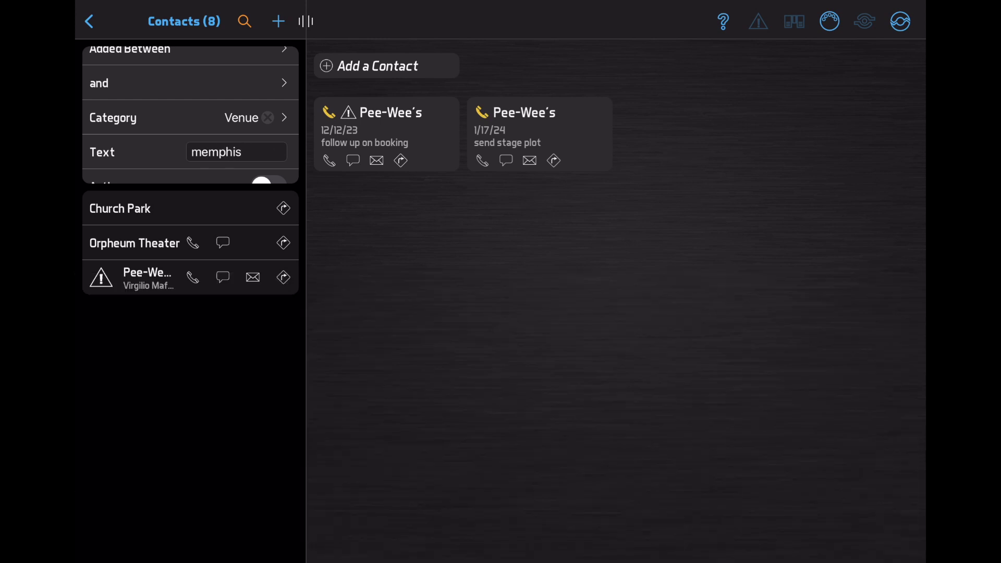
# - Open Pee-Wee's contact record to show its follow-up actions
pyautogui.click(146, 277)
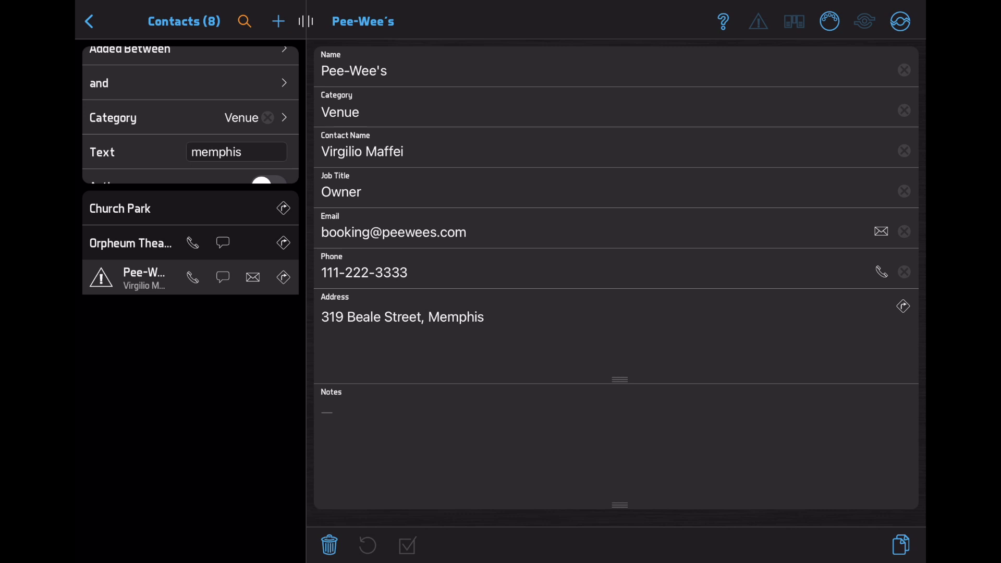
pyautogui.scroll(-5, 617, 281)
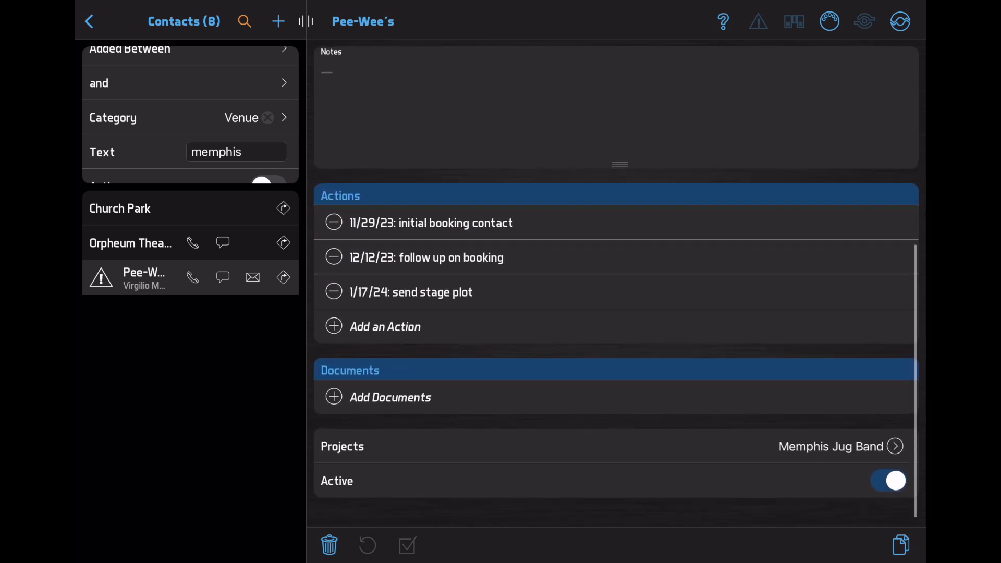
# - Review the initial booking action, then mark the 12/12/23 booking follow-up done and save
pyautogui.click(431, 222)
pyautogui.scroll(-2, 500, 298)
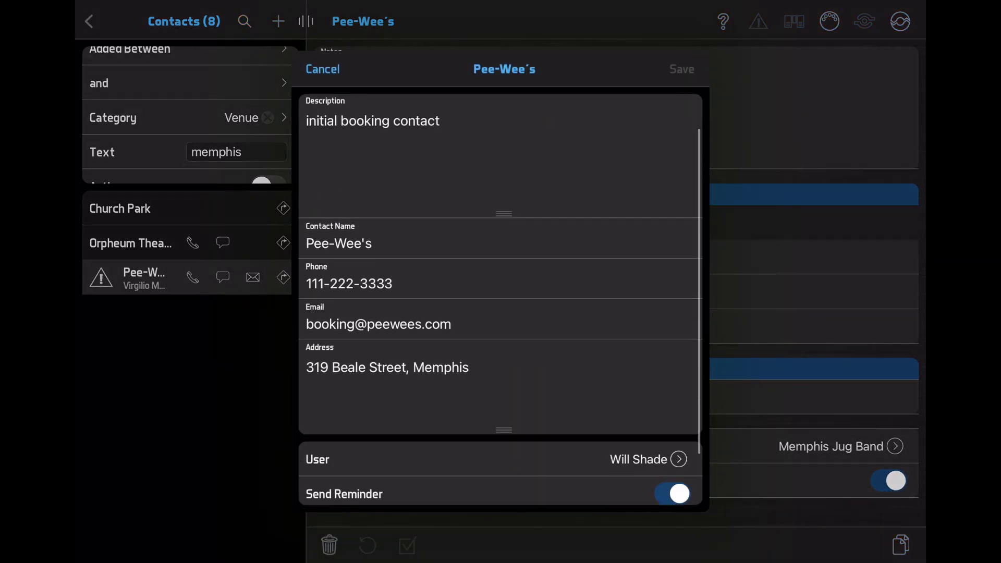
pyautogui.scroll(-2, 500, 297)
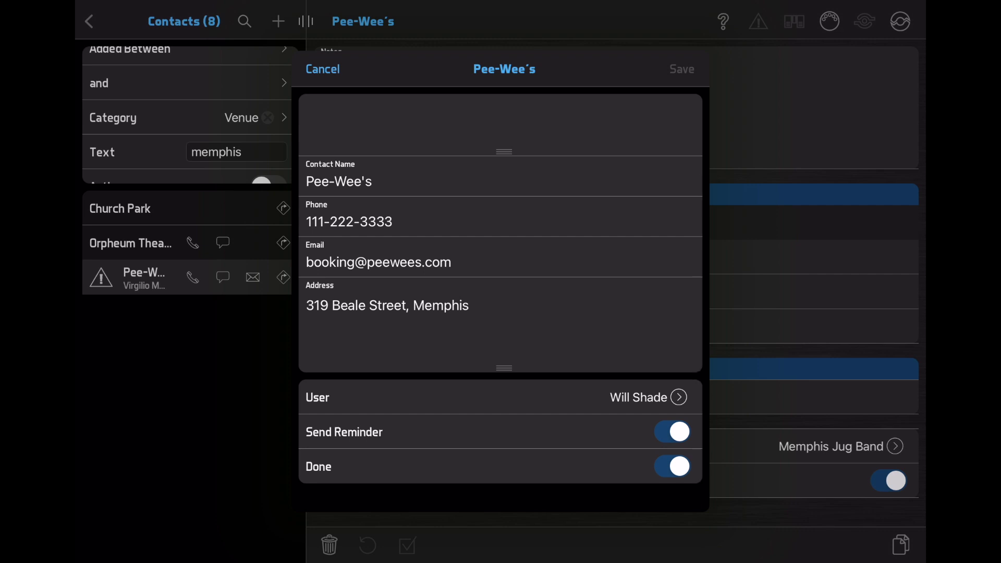
pyautogui.click(322, 69)
pyautogui.click(426, 257)
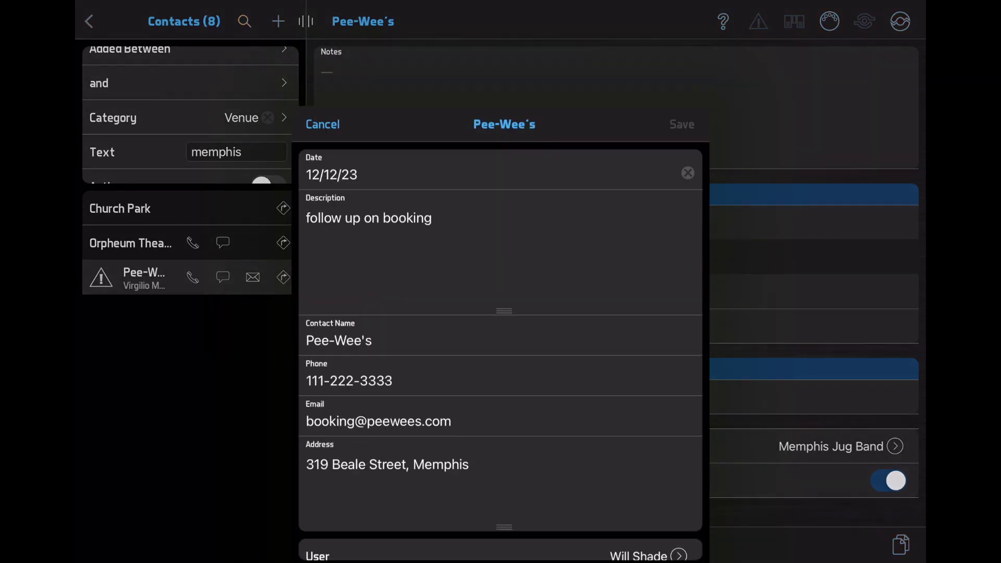
pyautogui.scroll(-3, 500, 297)
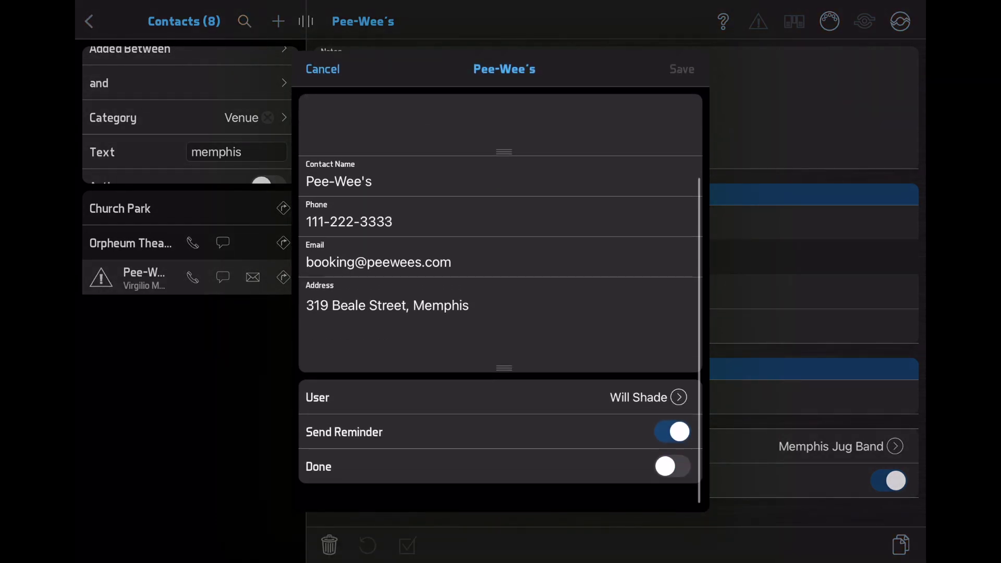
pyautogui.click(672, 466)
pyautogui.click(681, 69)
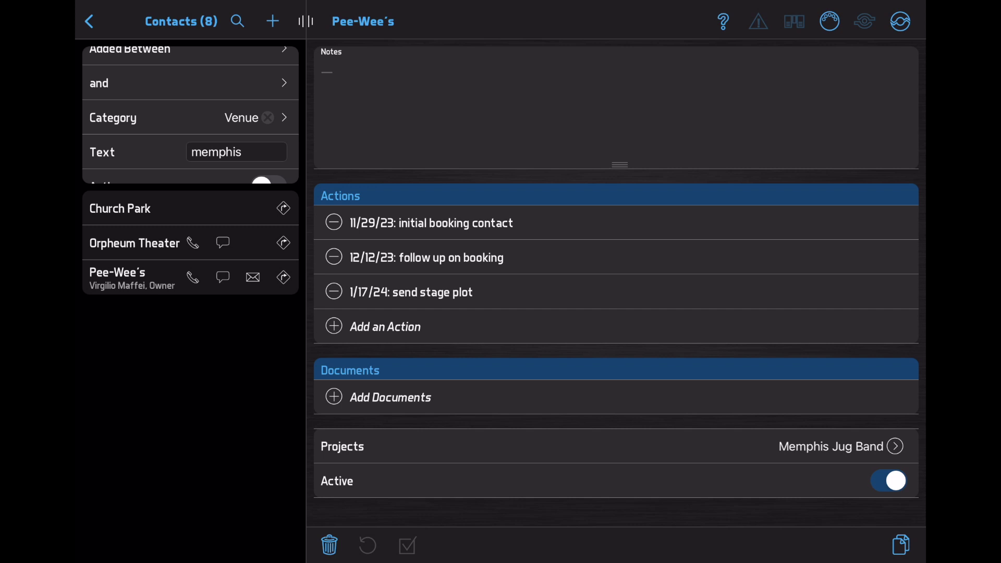
# - From the Memphis Jug Band home screen, show Pee-Wee's 319 Beale St in Maps, then return
pyautogui.click(88, 22)
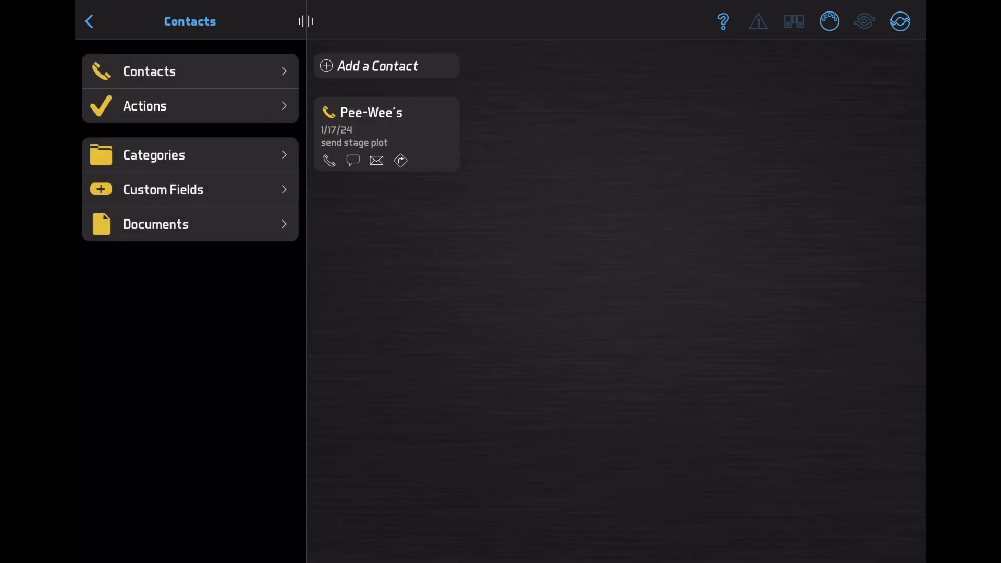
pyautogui.click(89, 21)
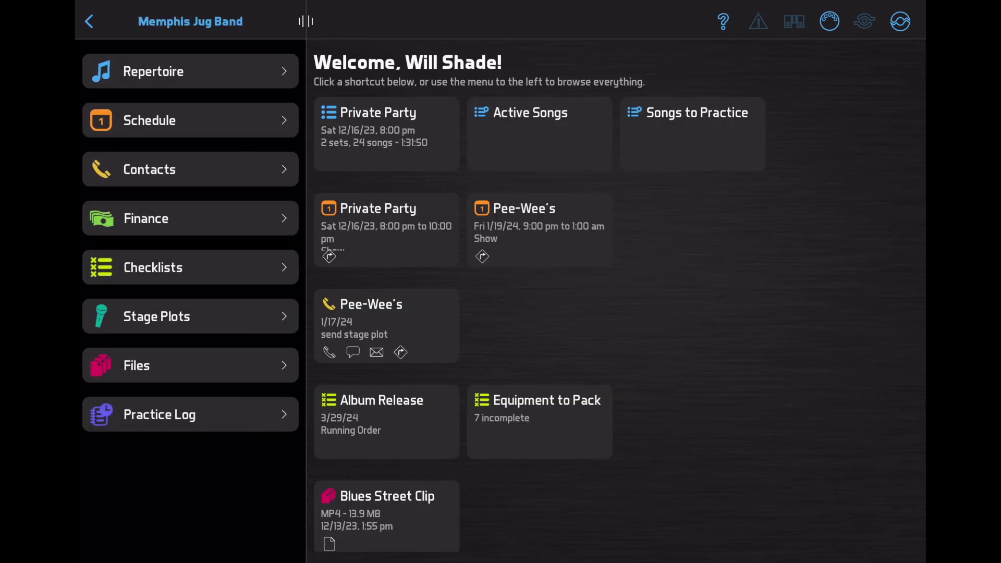
pyautogui.click(401, 353)
pyautogui.click(369, 173)
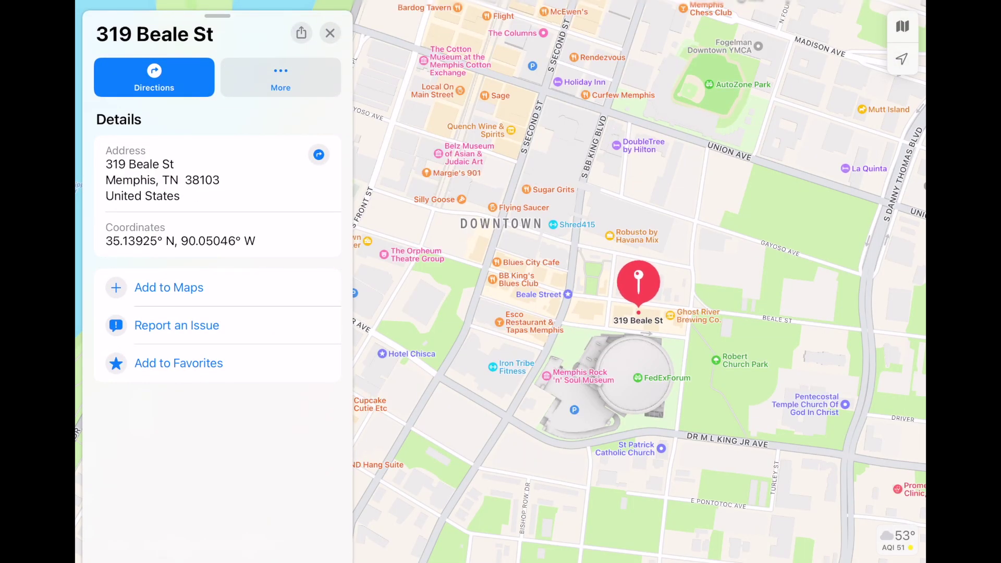
pyautogui.moveTo(501, 559); pyautogui.dragTo(501, 500)
pyautogui.click(437, 528)
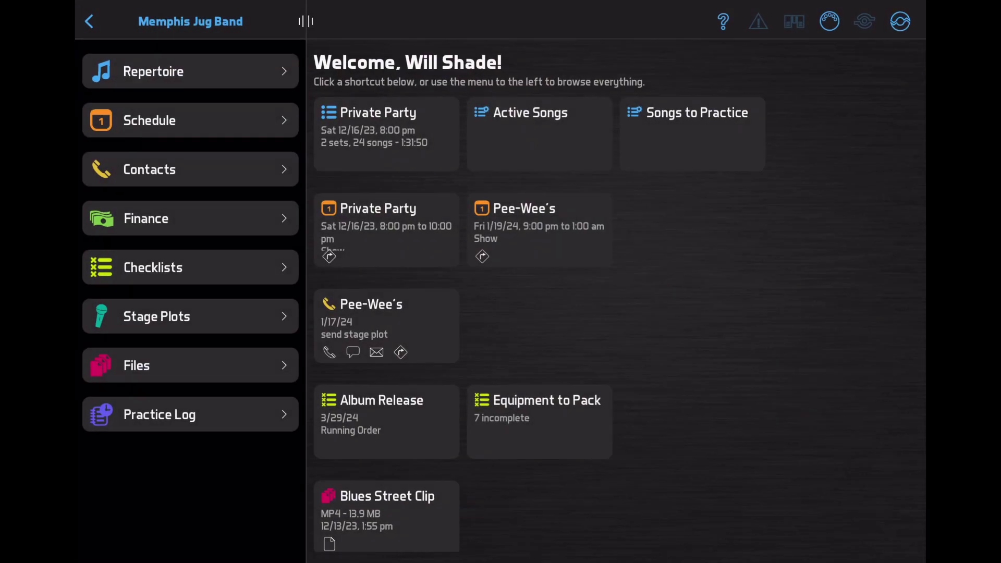